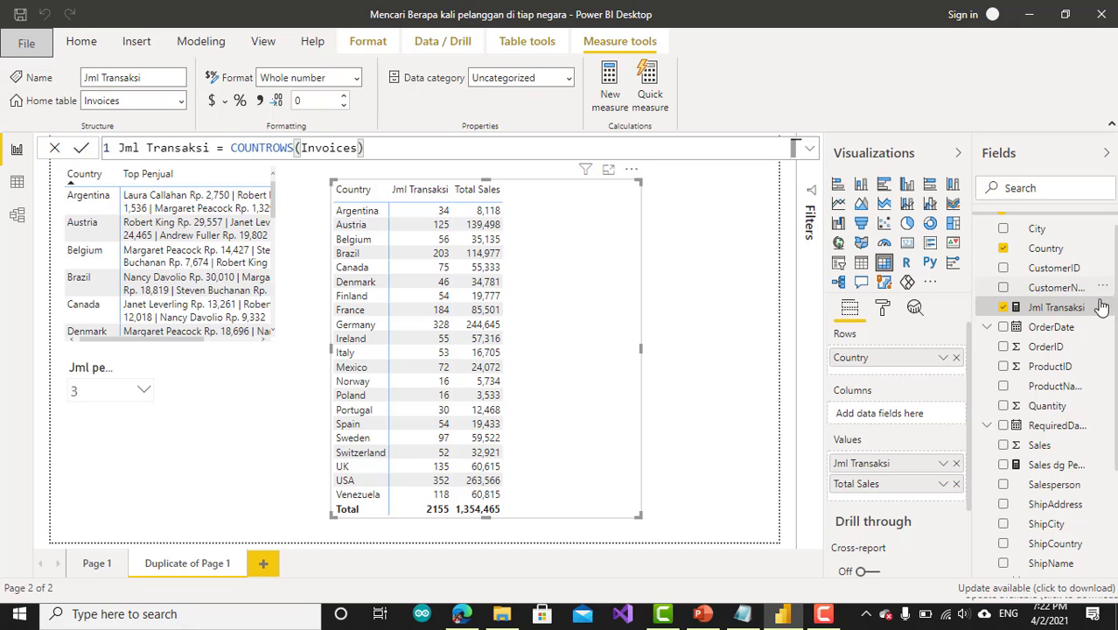
View the rows of the Invoices table in Data view, return to the report and look over the table's fields.
scroll(1115, 371, "up", 1)
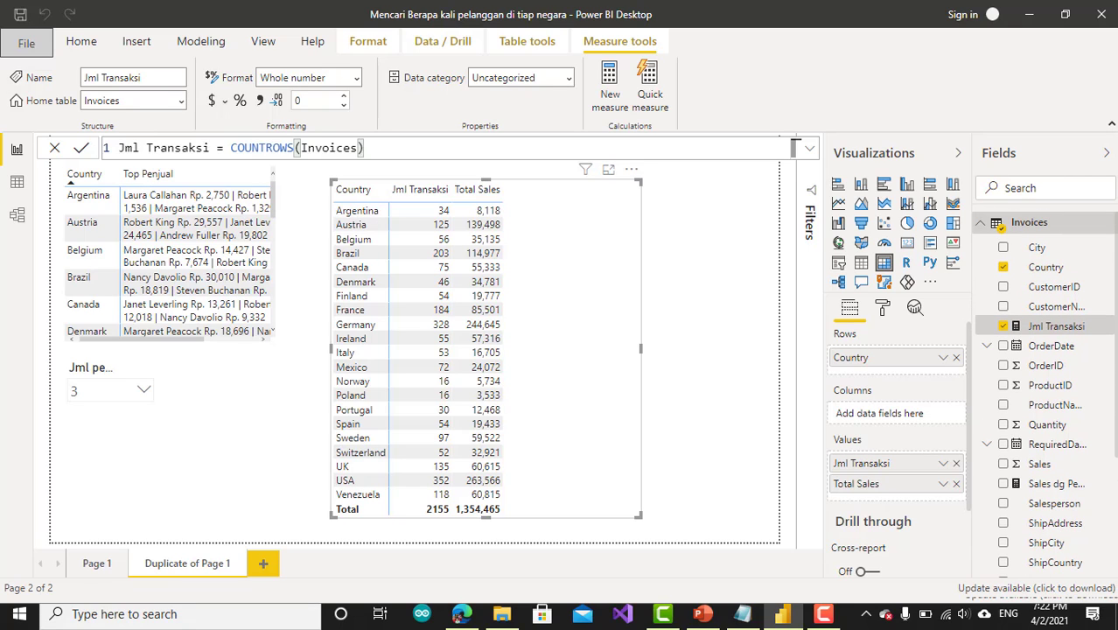
left_click(1002, 227)
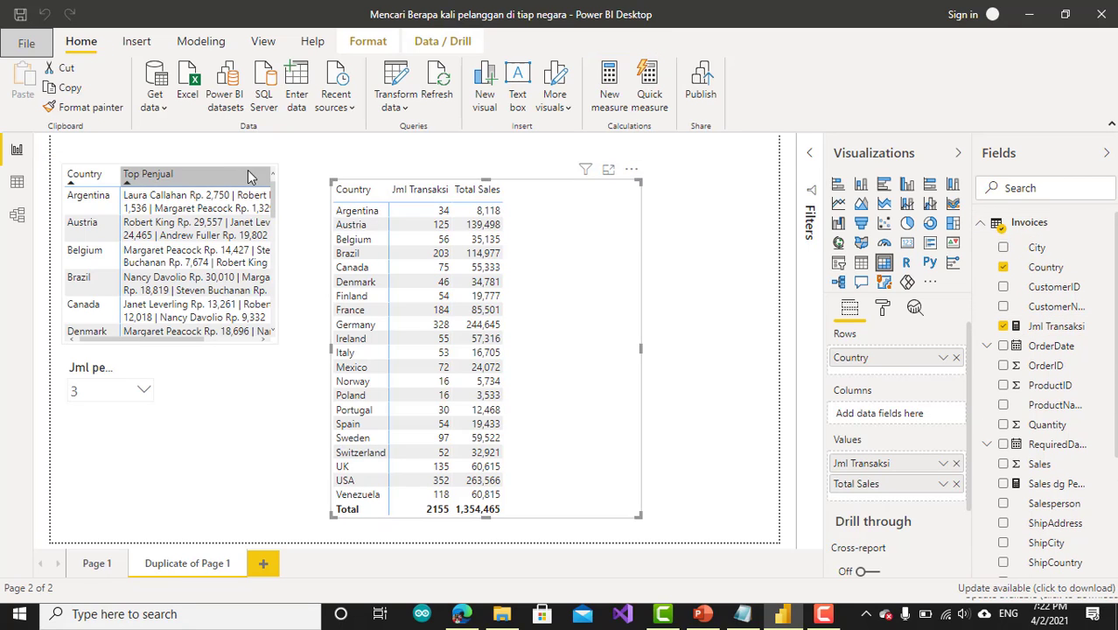
left_click(17, 182)
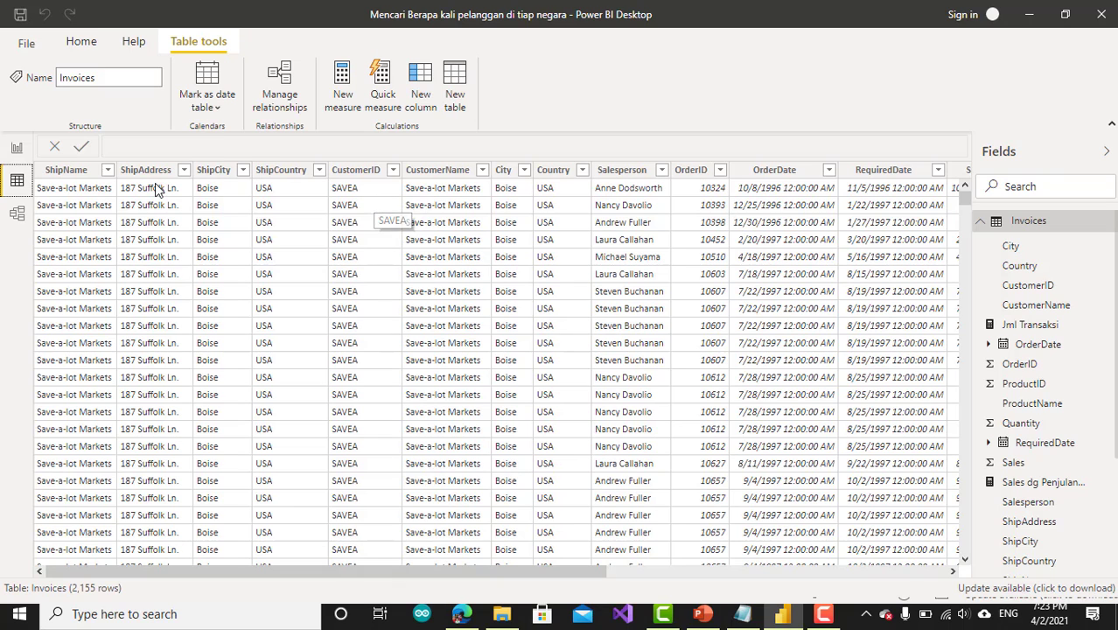
left_click(19, 148)
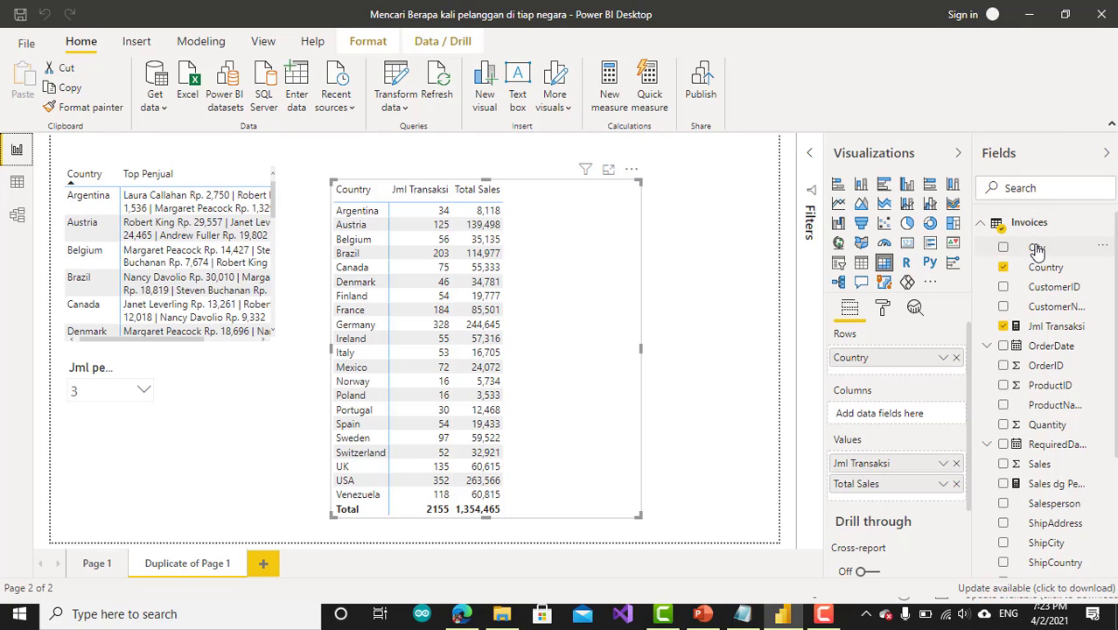
left_click_drag(1116, 259, 1116, 307)
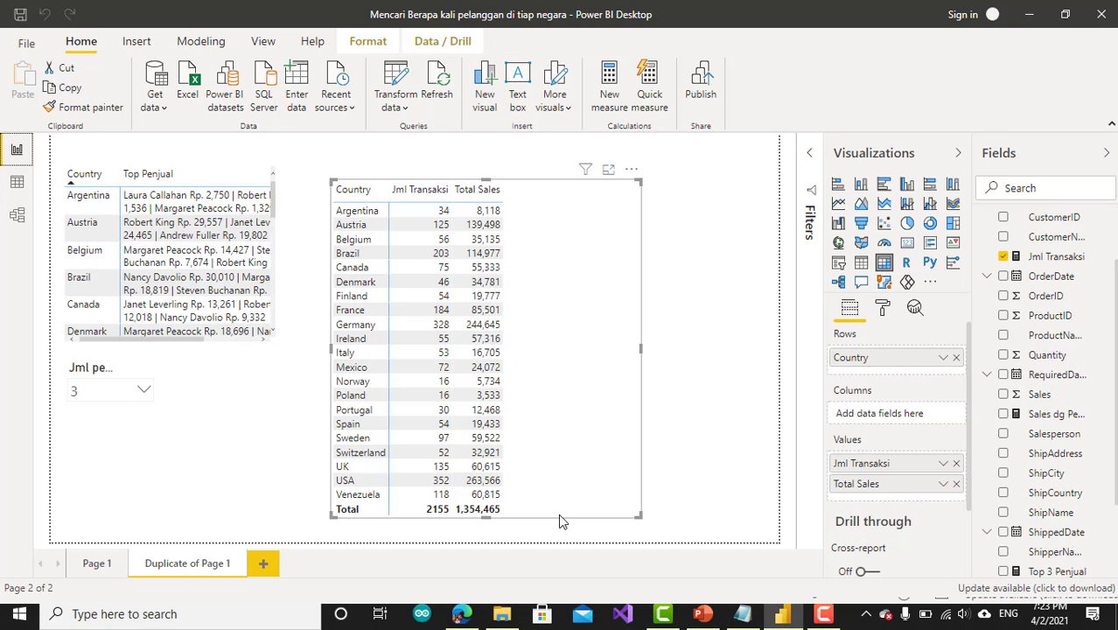
Switch to Microsoft Edge and open a new browser tab.
left_click(461, 617)
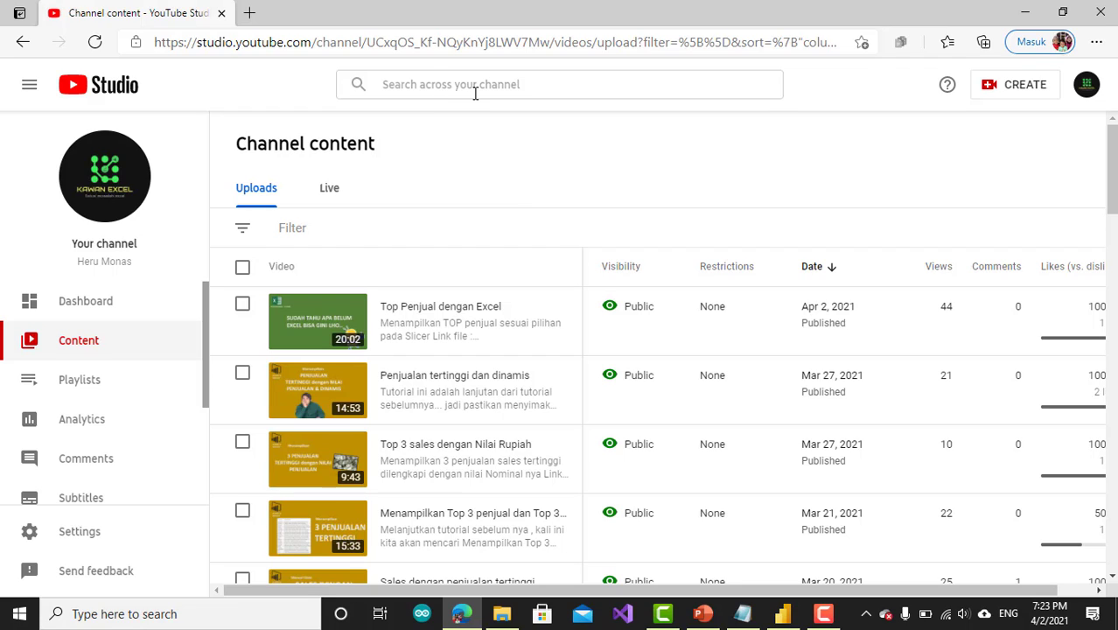
left_click(250, 14)
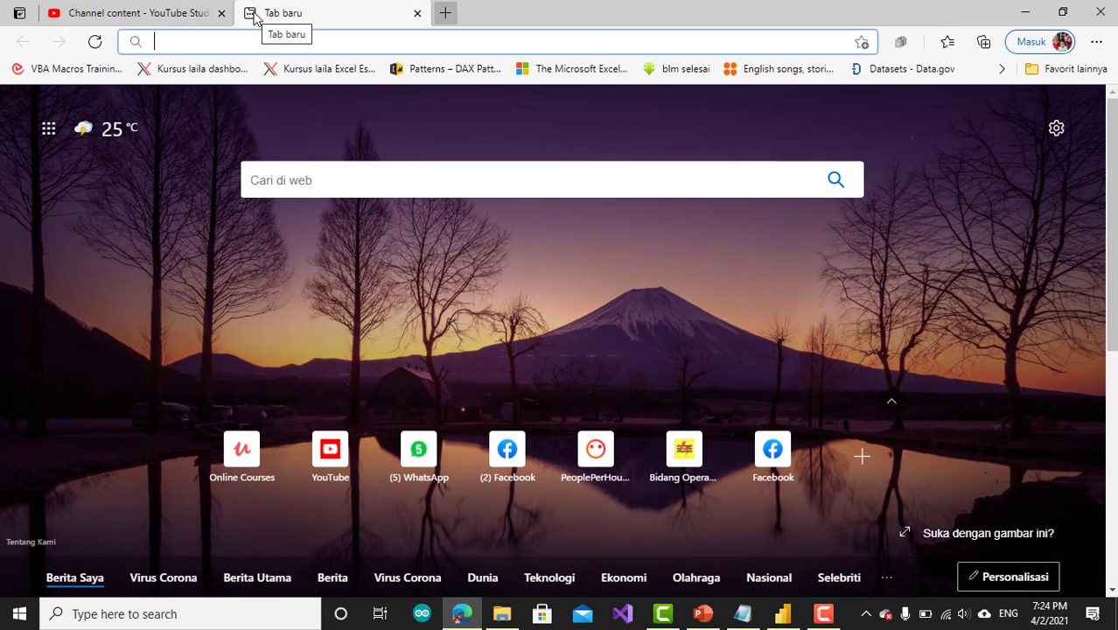
type("power")
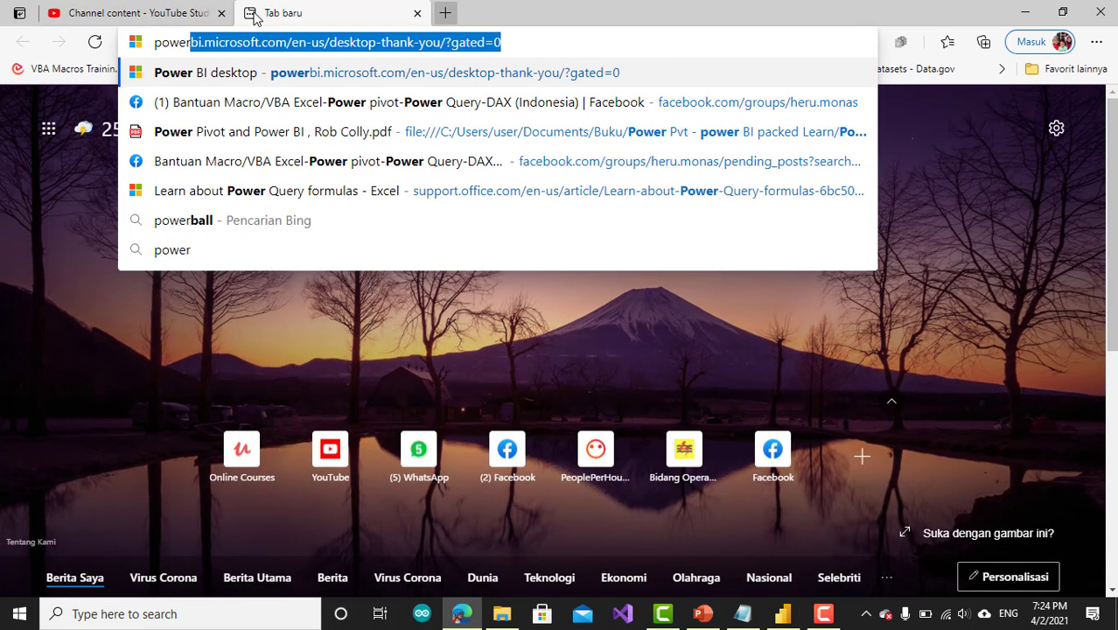
key("BackSpace")
key("BackSpace")
key("BackSpace")
key("BackSpace")
key("BackSpace")
key("BackSpace")
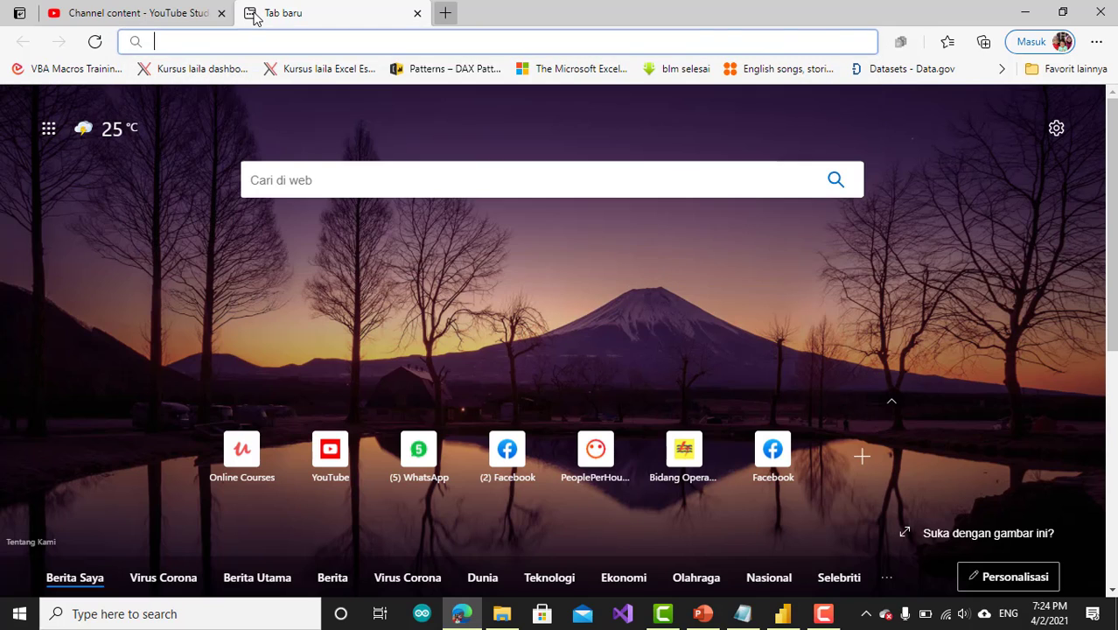
Open the YouTube home page in the new tab.
type("tou")
key("BackSpace")
key("BackSpace")
key("BackSpace")
type("you")
key("Return")
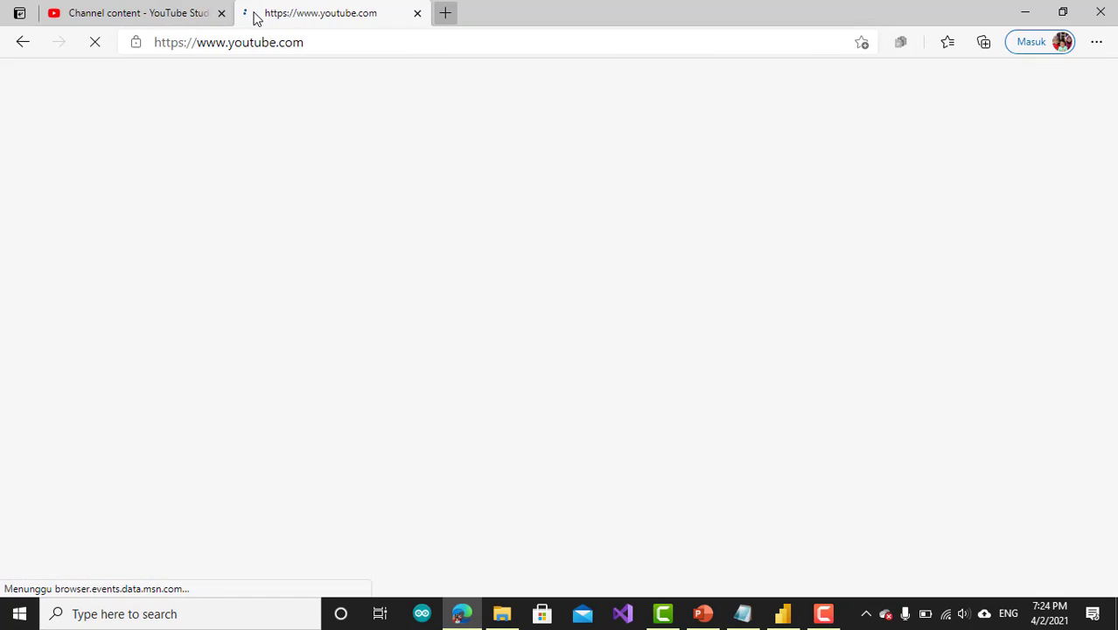
Search YouTube for the channel owner's name plus "power bi" and browse the resulting videos.
left_click(440, 79)
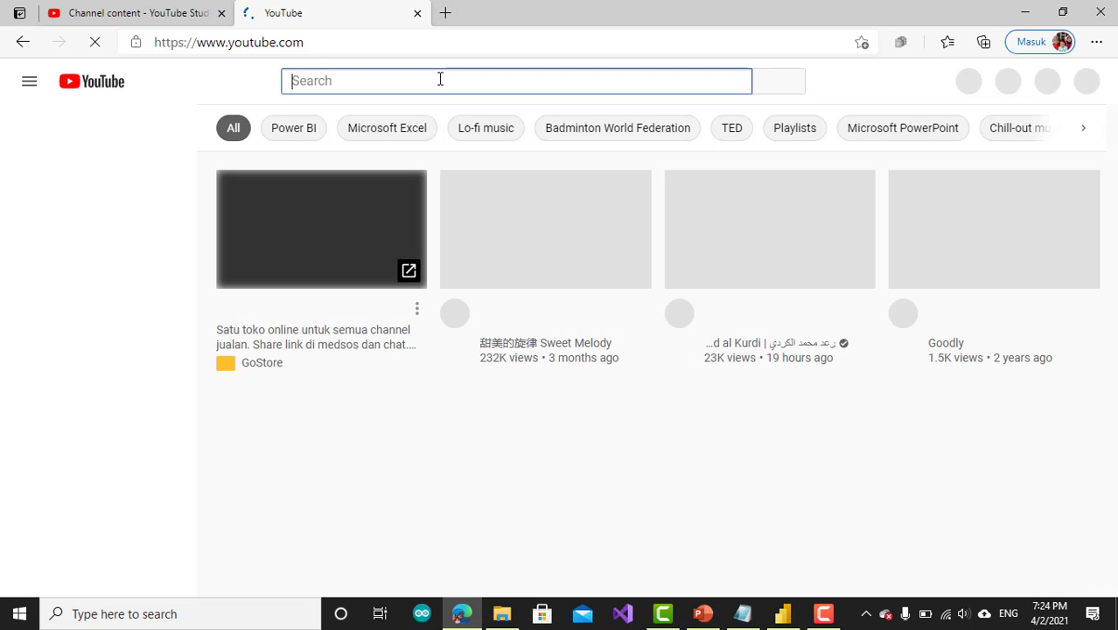
type("heru monas power bi")
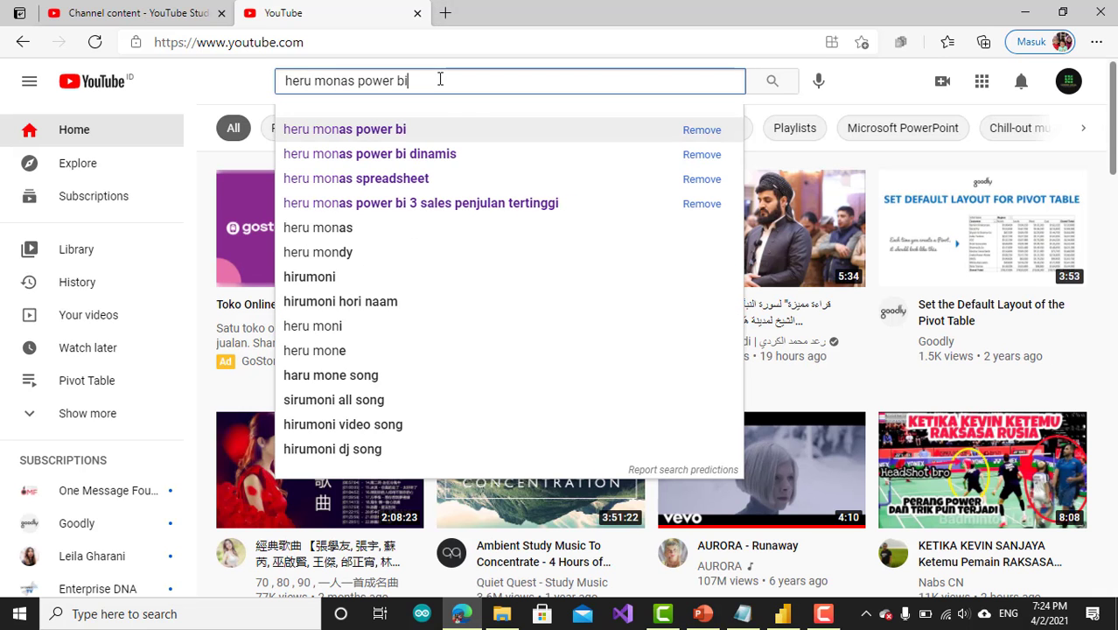
key("Return")
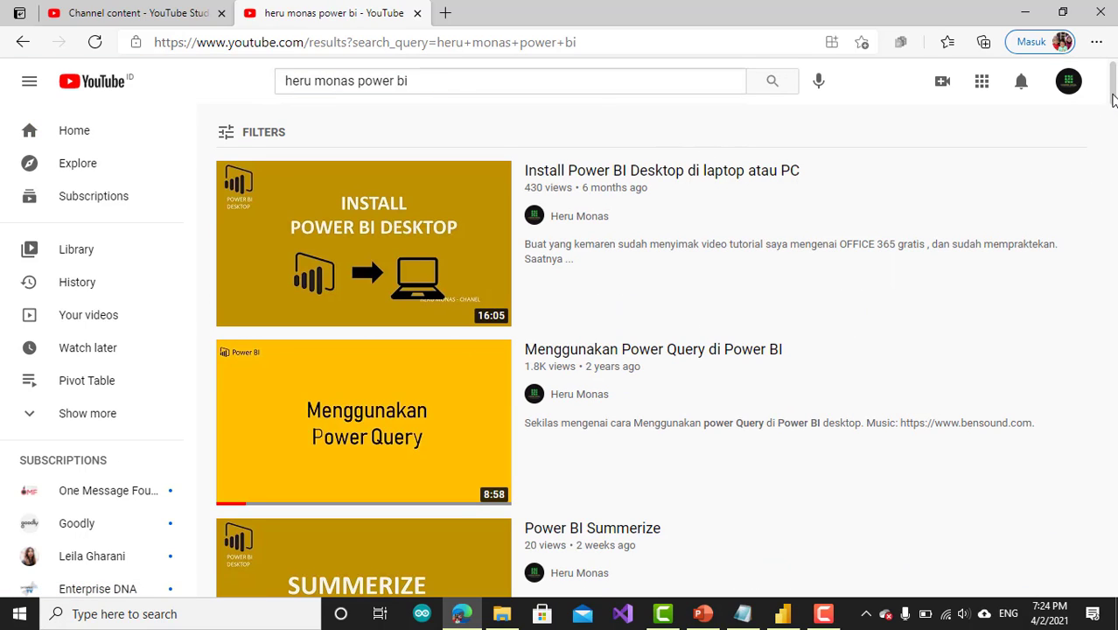
left_click_drag(1112, 101, 1112, 151)
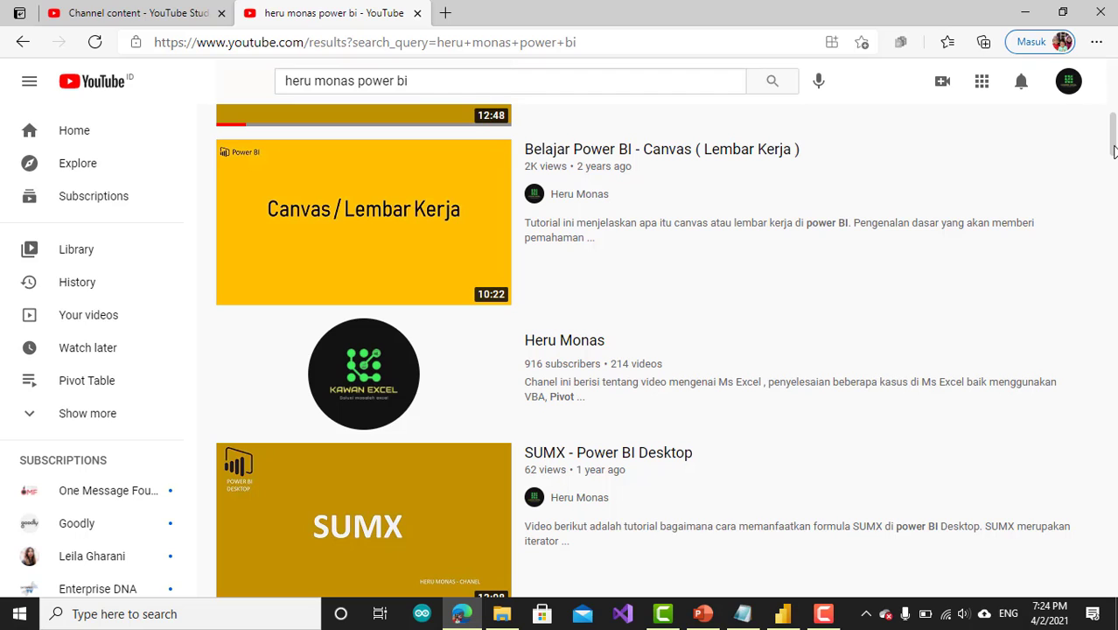
left_click_drag(1113, 152, 1113, 182)
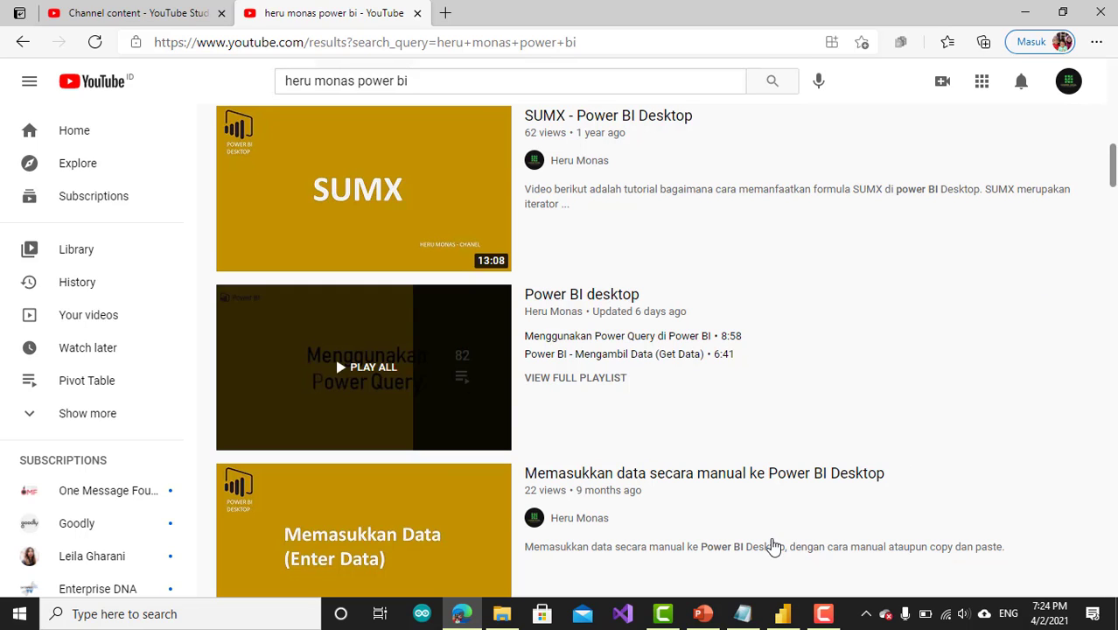
Check the uploaded videos in the YouTube Studio channel content list, ending back in Power BI Desktop.
left_click(782, 613)
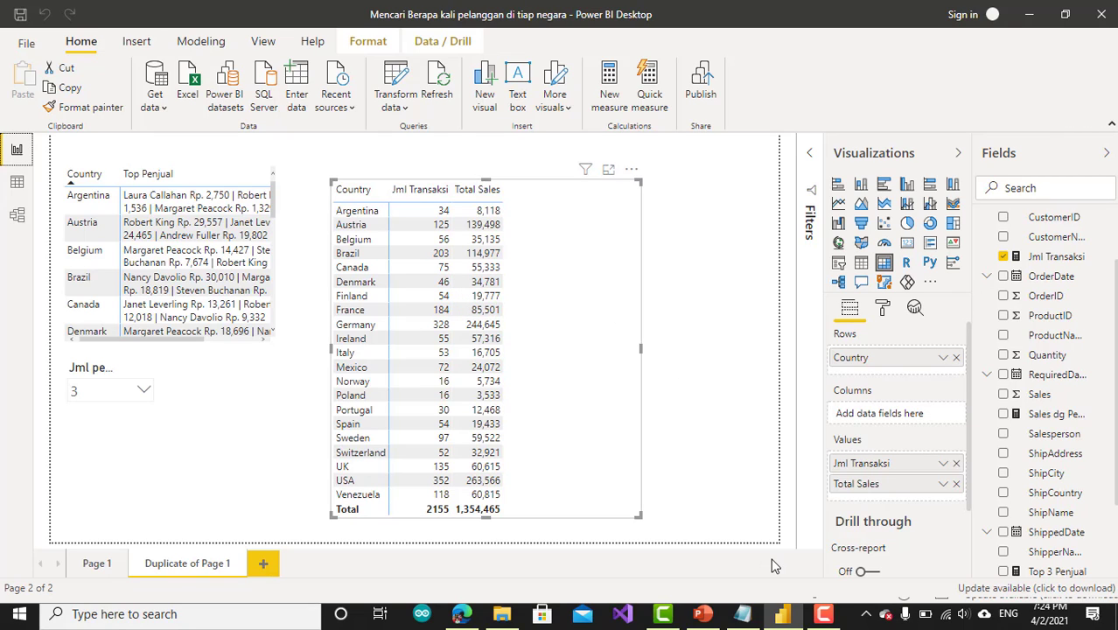
left_click(461, 613)
left_click(145, 16)
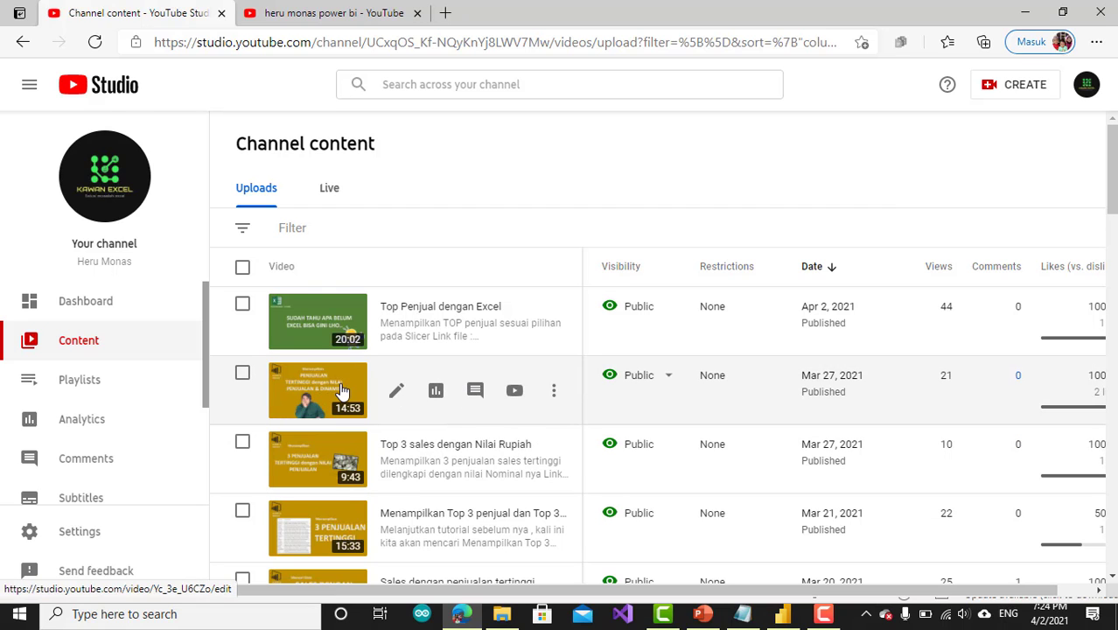
left_click(783, 616)
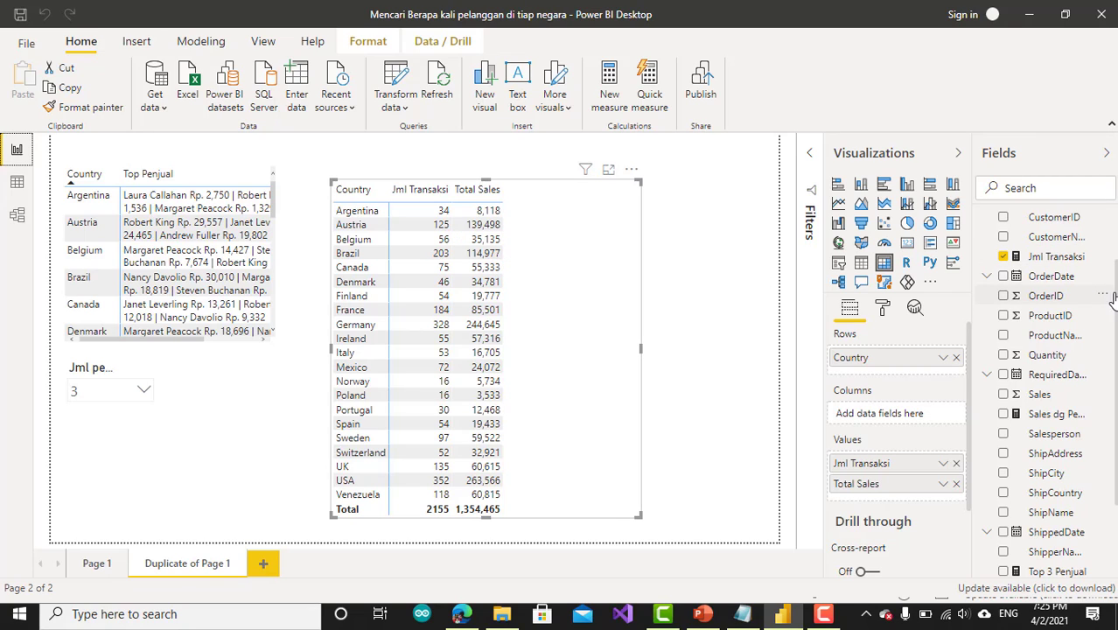
Start a new measure named Jml Pelanggan in the Invoices table.
scroll(1049, 350, "up", 2)
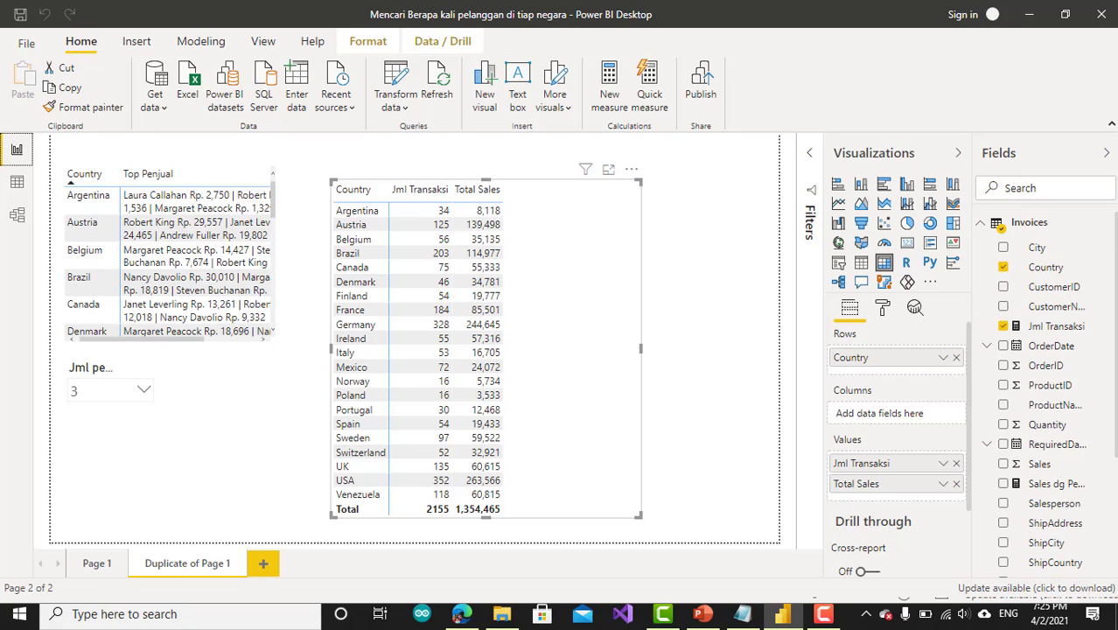
right_click(1023, 225)
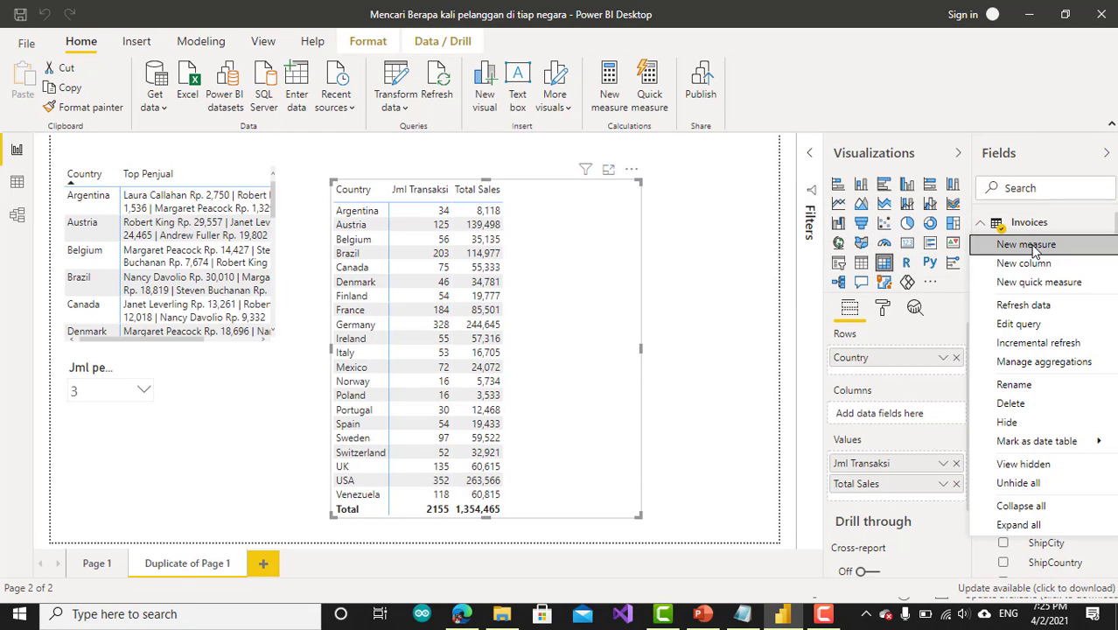
left_click(1034, 250)
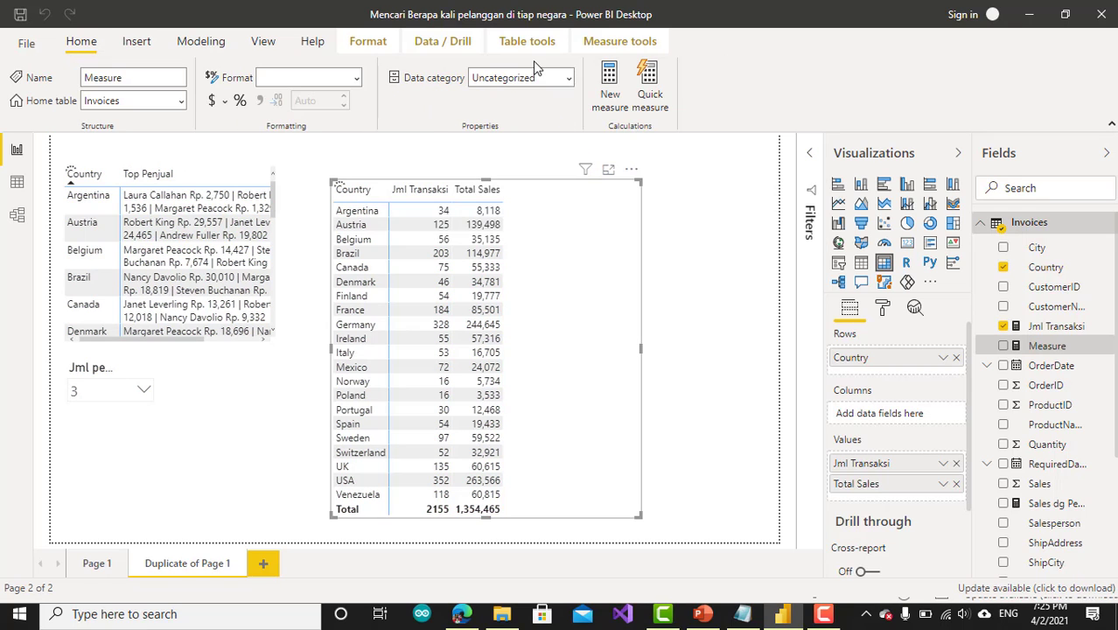
type("Jm")
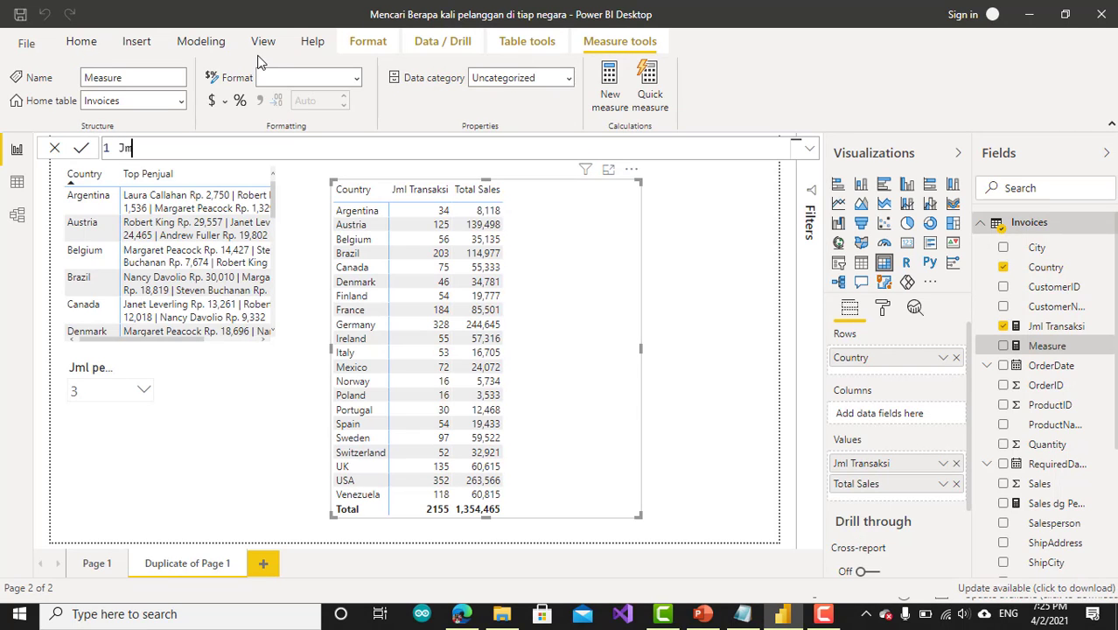
type("l Pelanggan =")
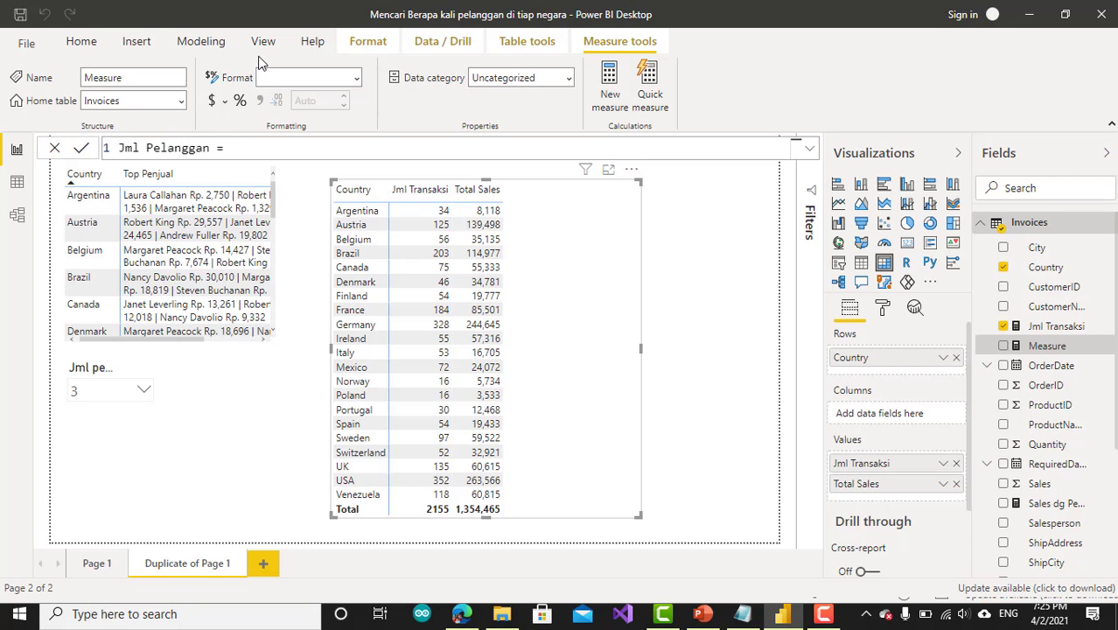
Define the measure as DISTINCTCOUNT(Invoices[CustomerID]) and commit the formula.
type(" di")
key("Down")
key("Down")
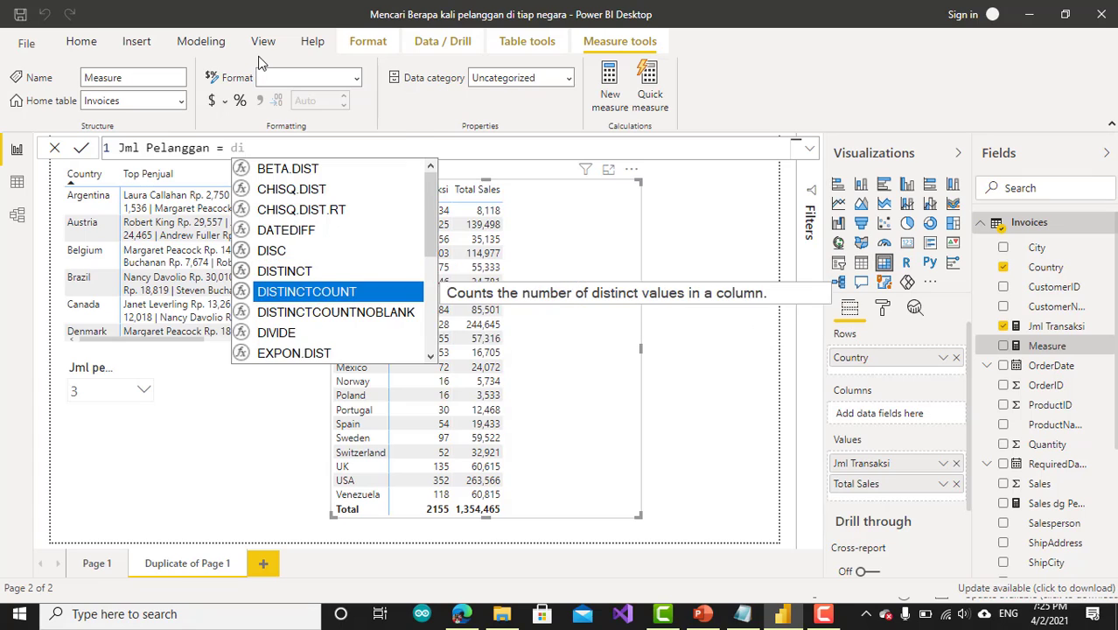
key("Tab")
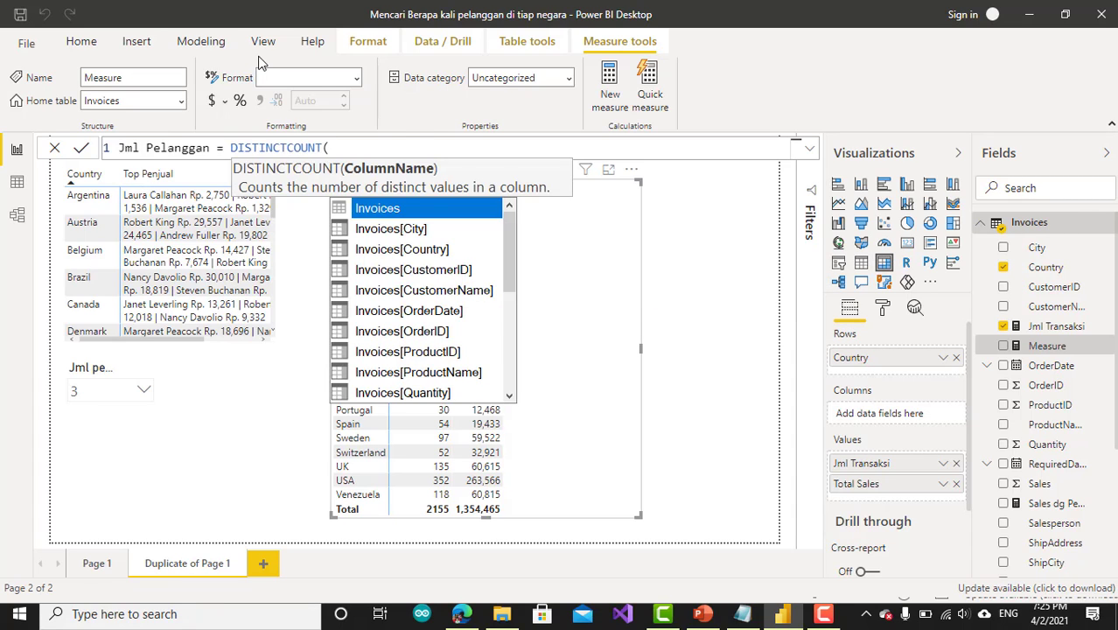
key("Down")
key("Down")
key("Down")
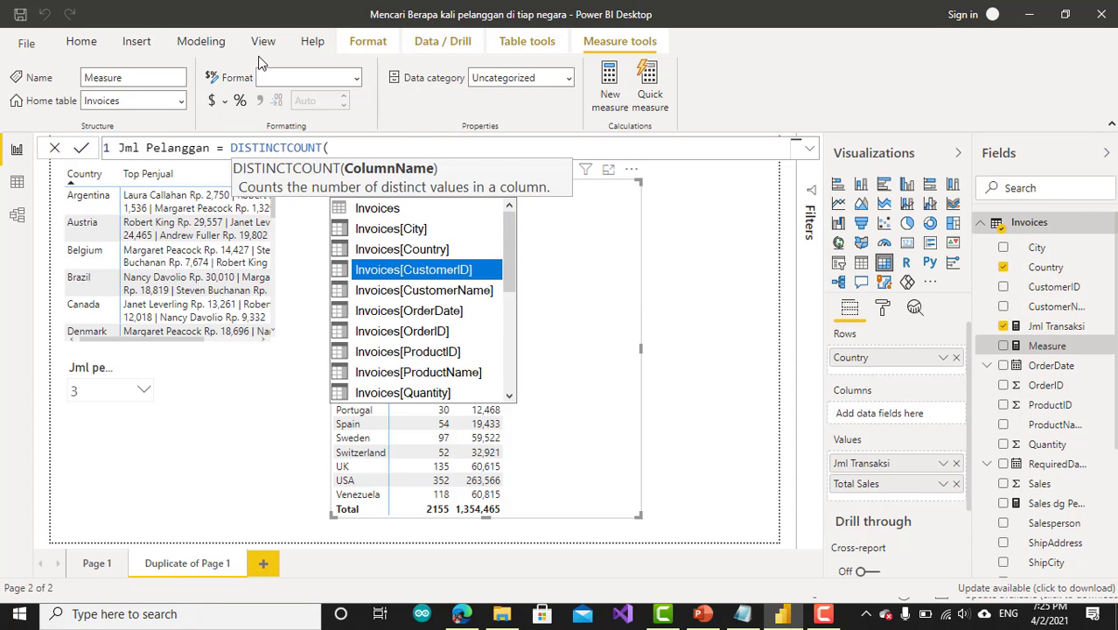
key("Tab")
type(")")
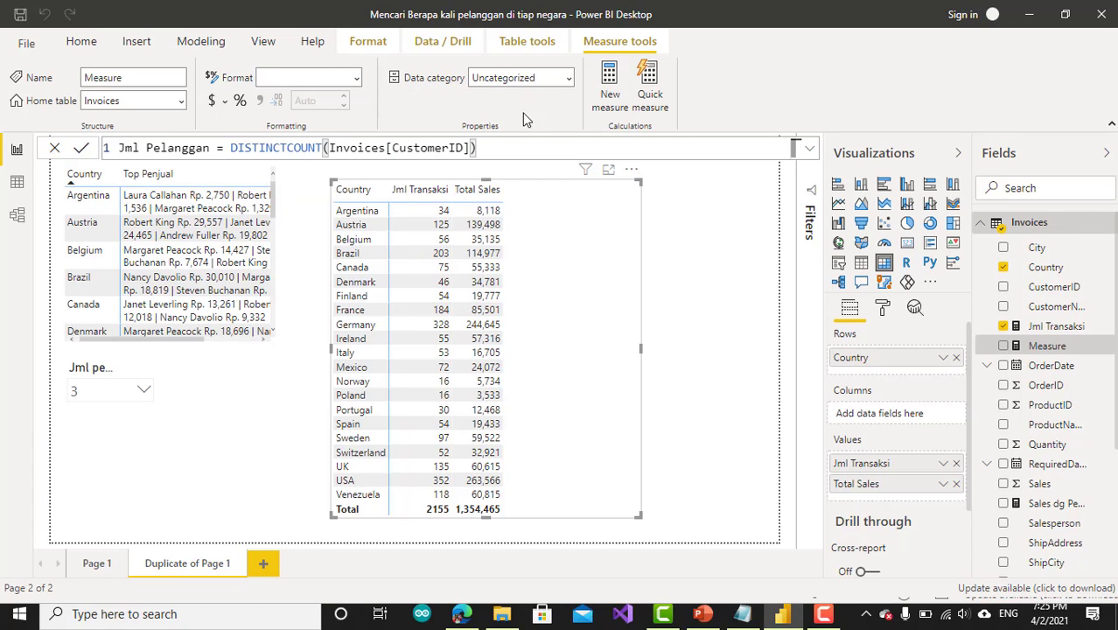
key("Return")
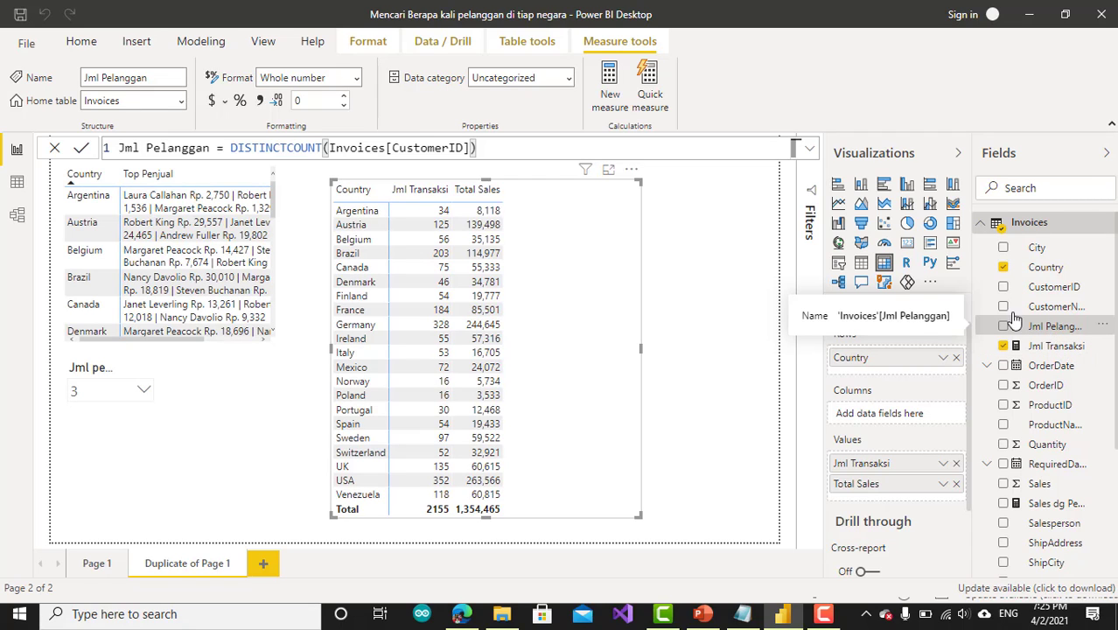
Add the Jml Pelanggan measure to the matrix values after Total Sales and highlight DISTINCTCOUNT in its formula.
left_click_drag(1055, 329, 922, 506)
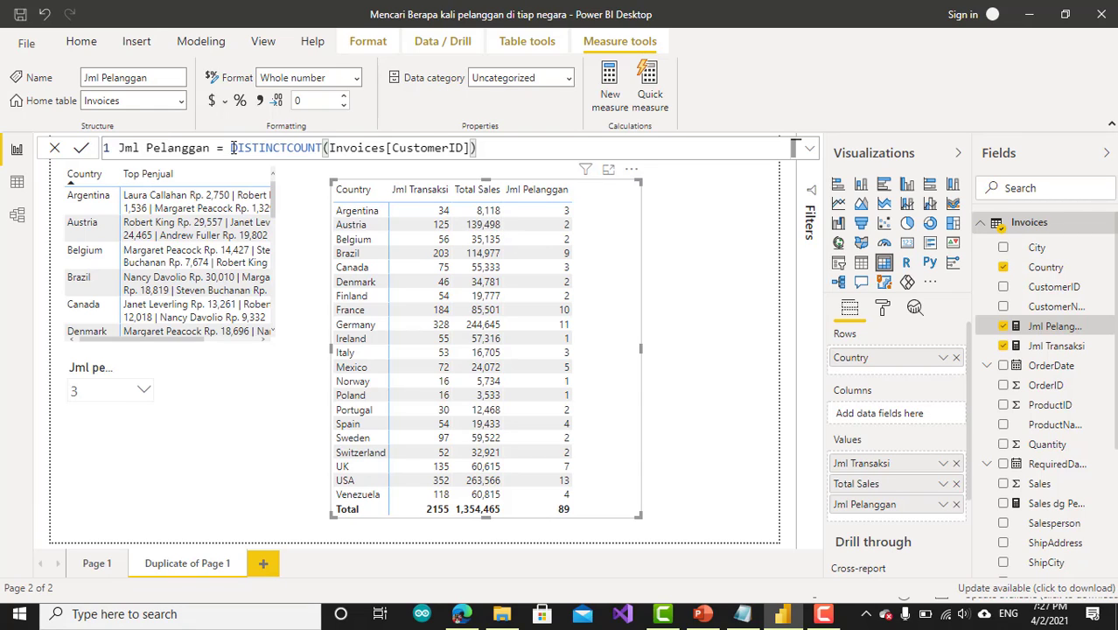
left_click_drag(233, 147, 324, 148)
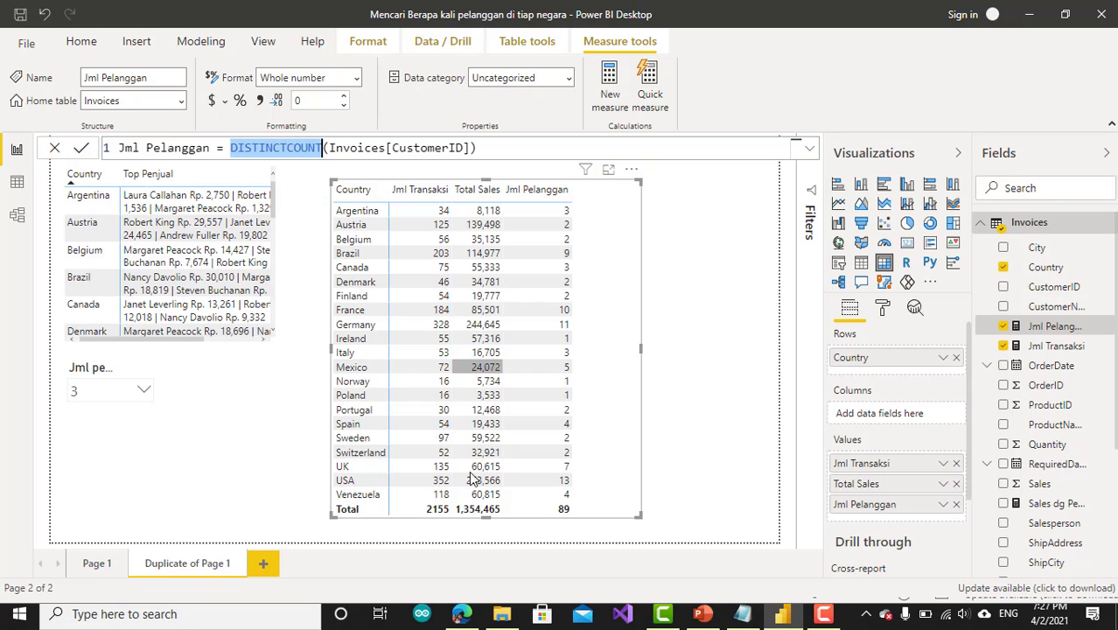
Switch to Microsoft Edge and search the web for "dax distinctcount" in a new tab.
left_click(461, 614)
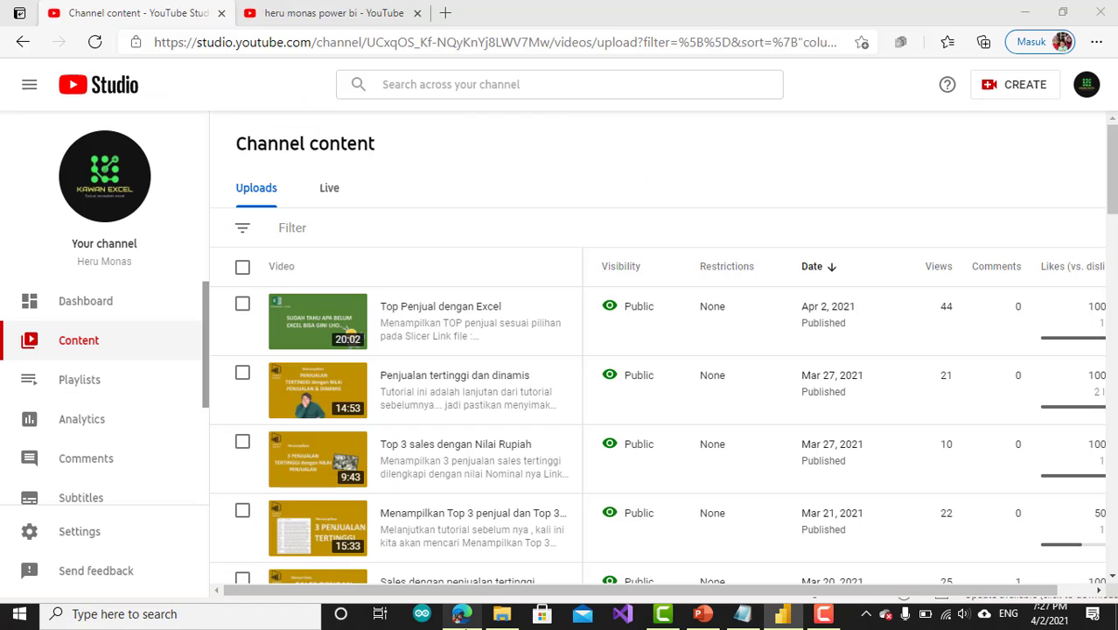
left_click(444, 12)
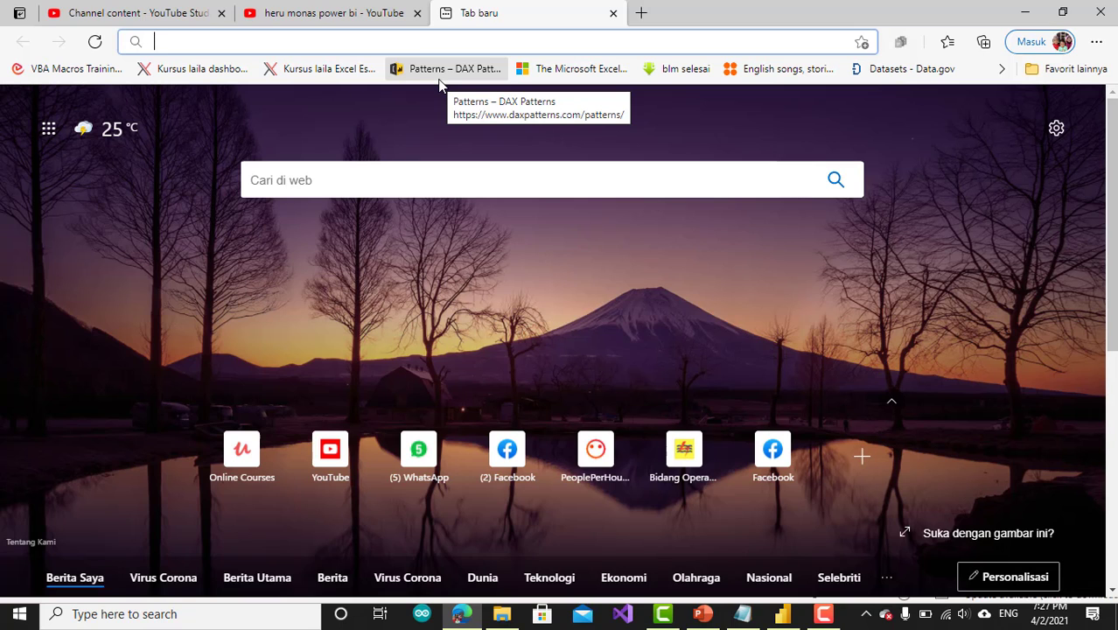
type("dax ")
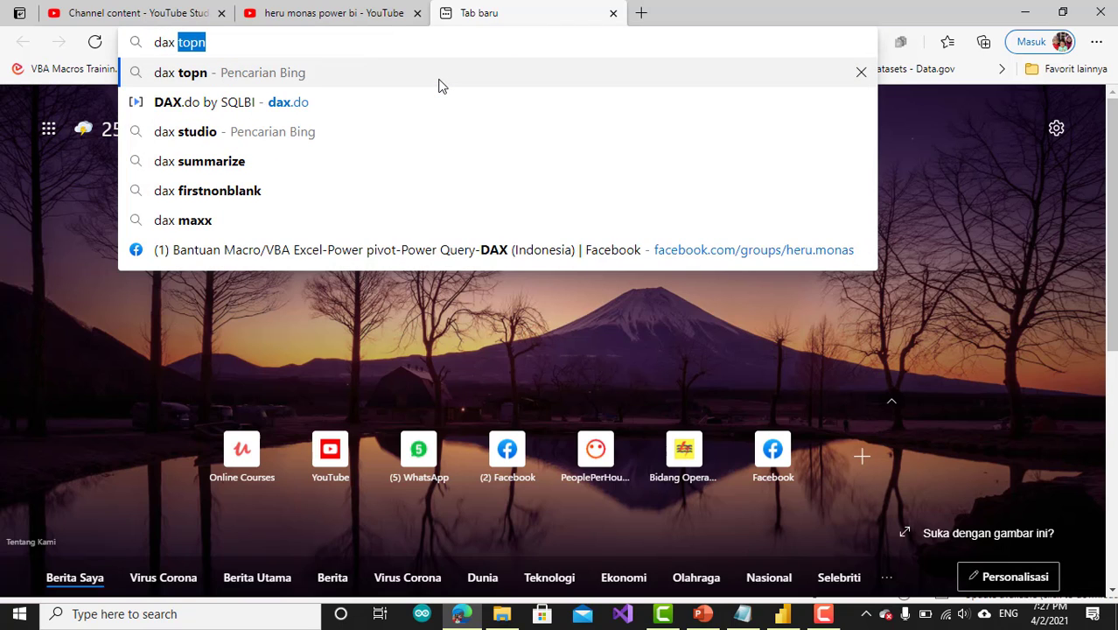
type("distinct")
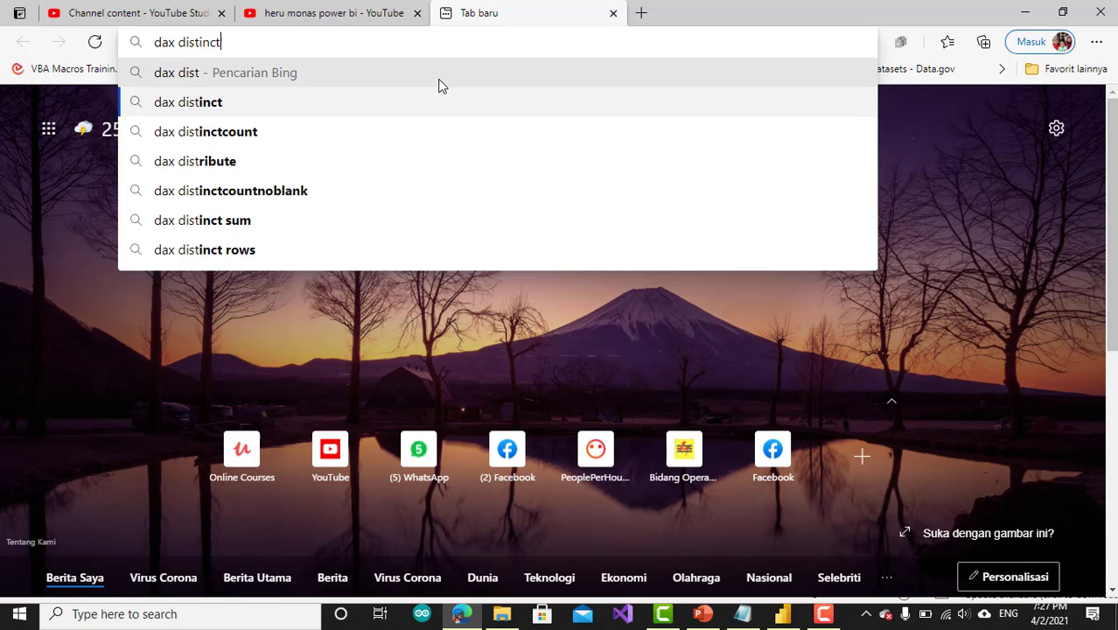
type("count")
key("Return")
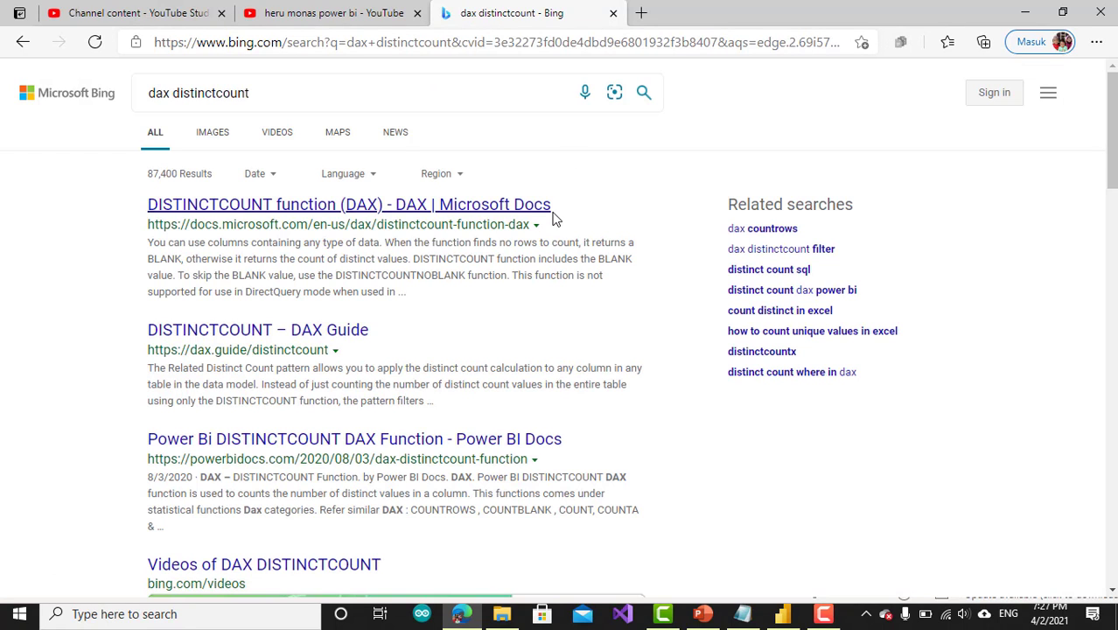
Read the syntax, return value and remarks in the Microsoft Docs article on DISTINCTCOUNT, then return to Power BI Desktop.
left_click(320, 206)
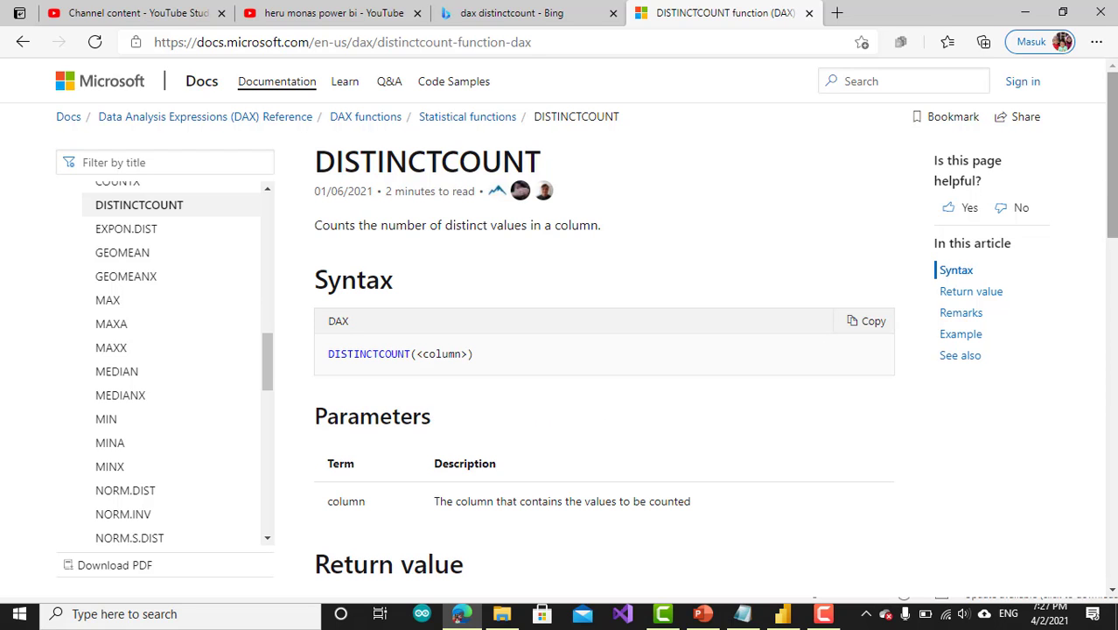
scroll(1113, 195, "down", 4)
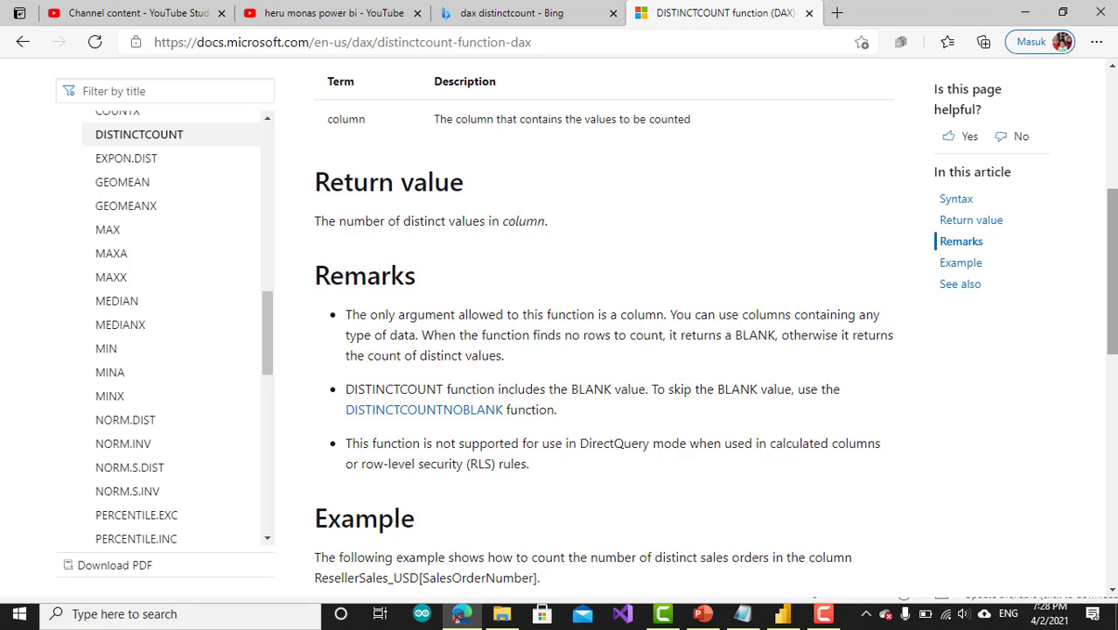
left_click(781, 613)
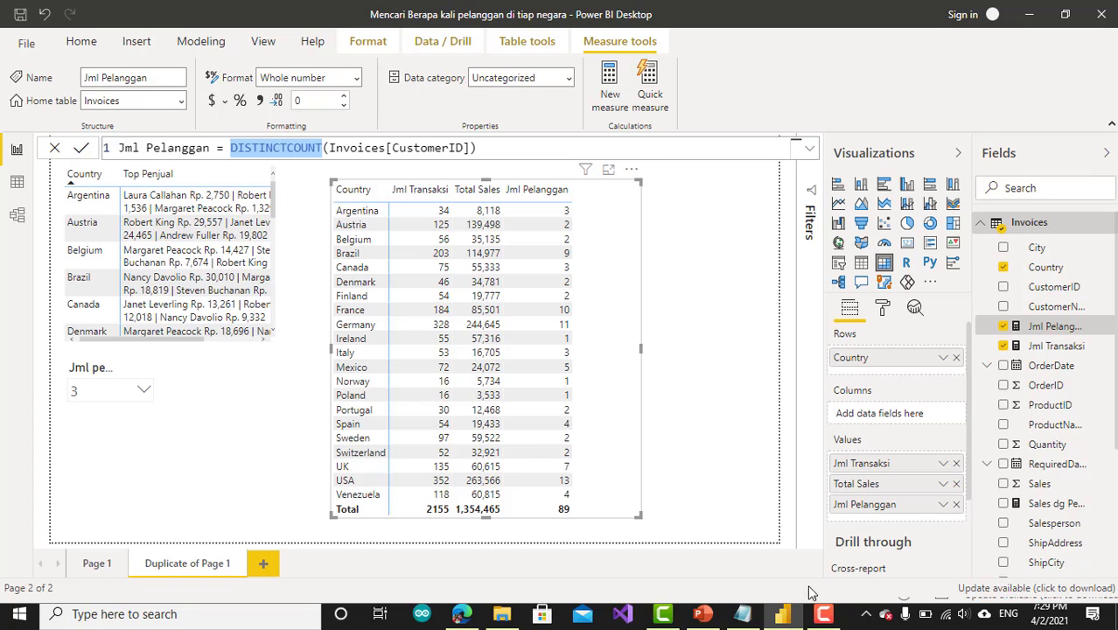
left_click(823, 613)
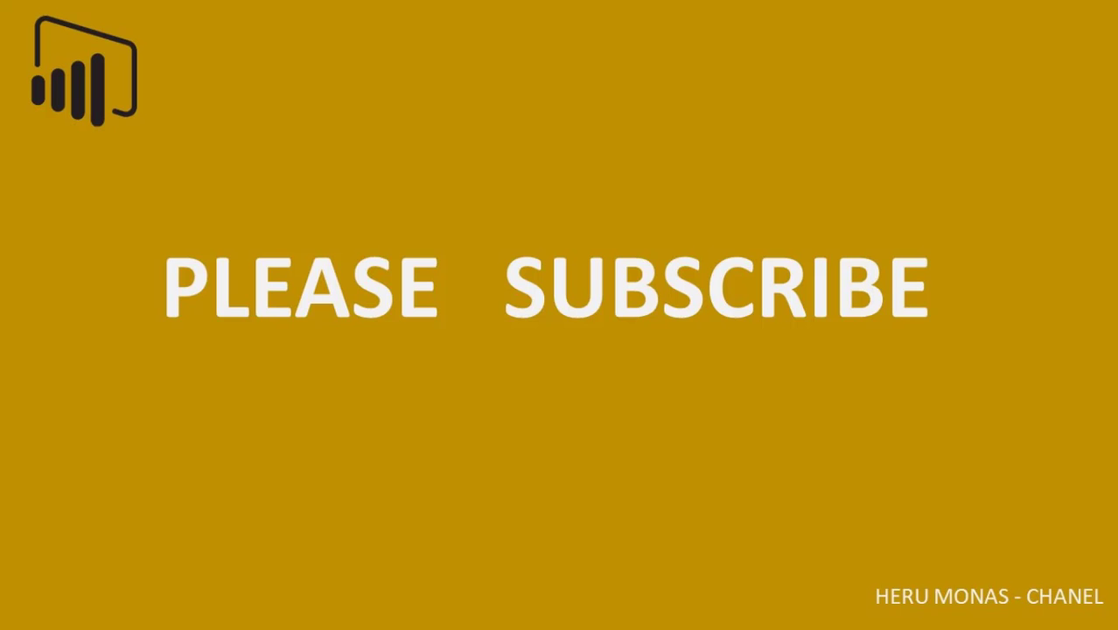